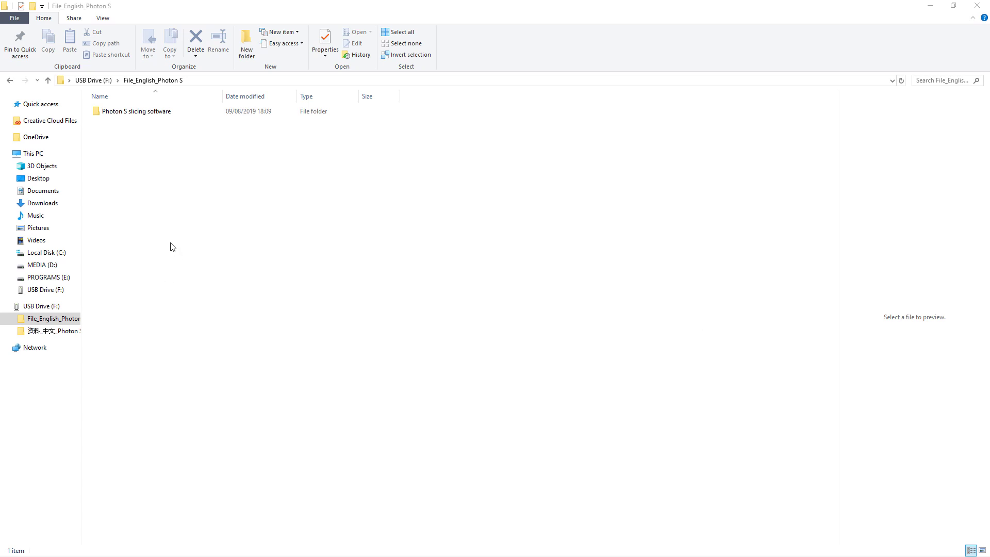
# - Go up to the root of USB Drive (F:) and look over its Photon S folders, PHOTONS.stl and the .photons files
pyautogui.click(98, 81)
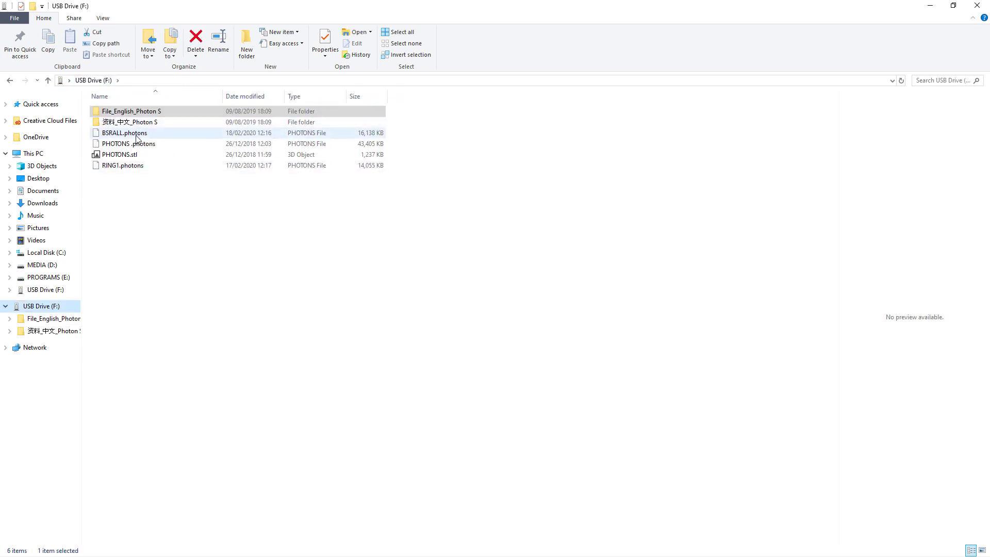
pyautogui.click(122, 112)
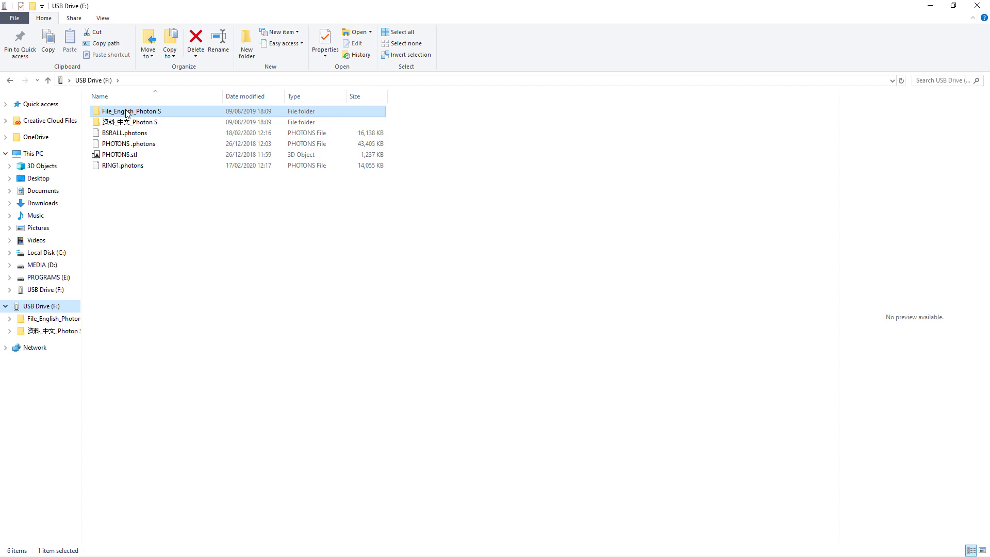
pyautogui.click(121, 157)
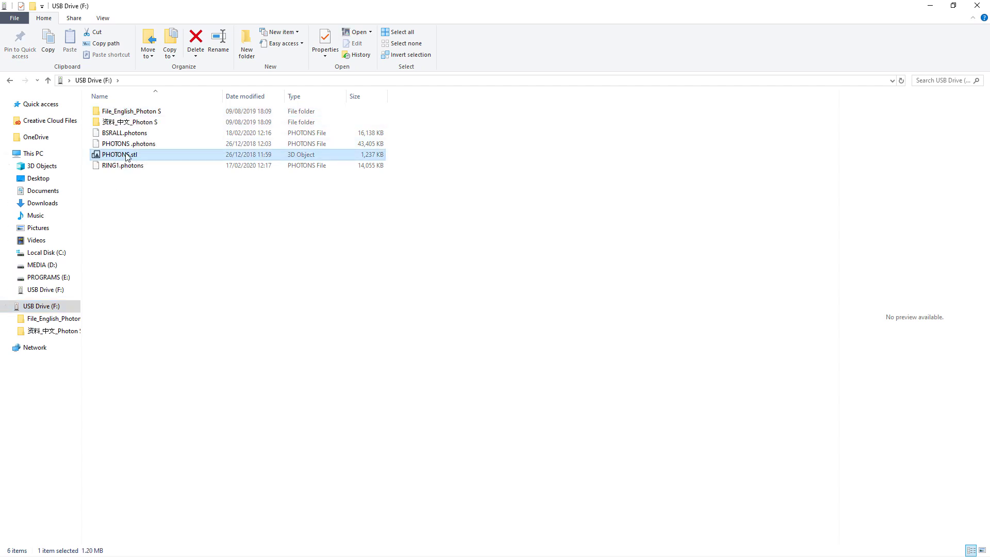
pyautogui.click(119, 134)
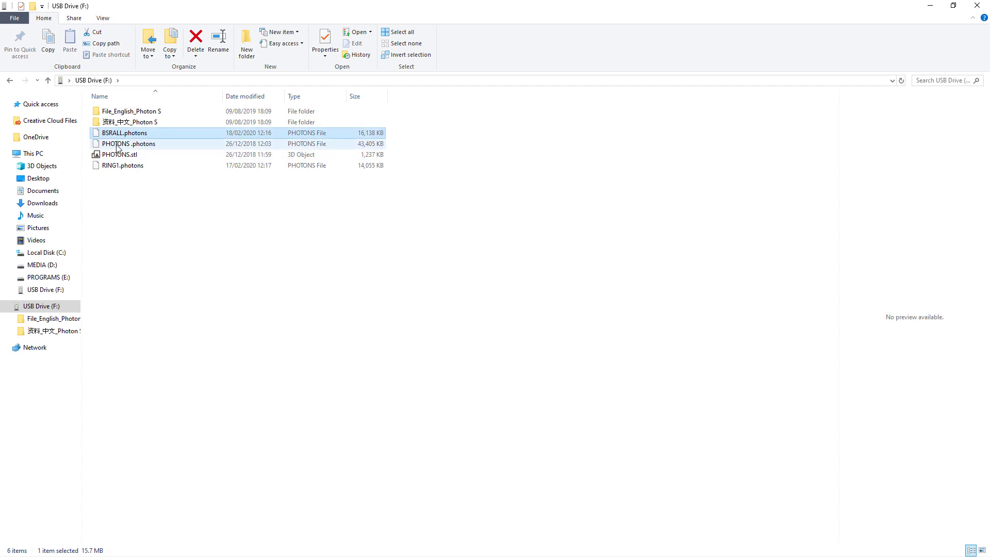
pyautogui.click(119, 144)
pyautogui.click(119, 165)
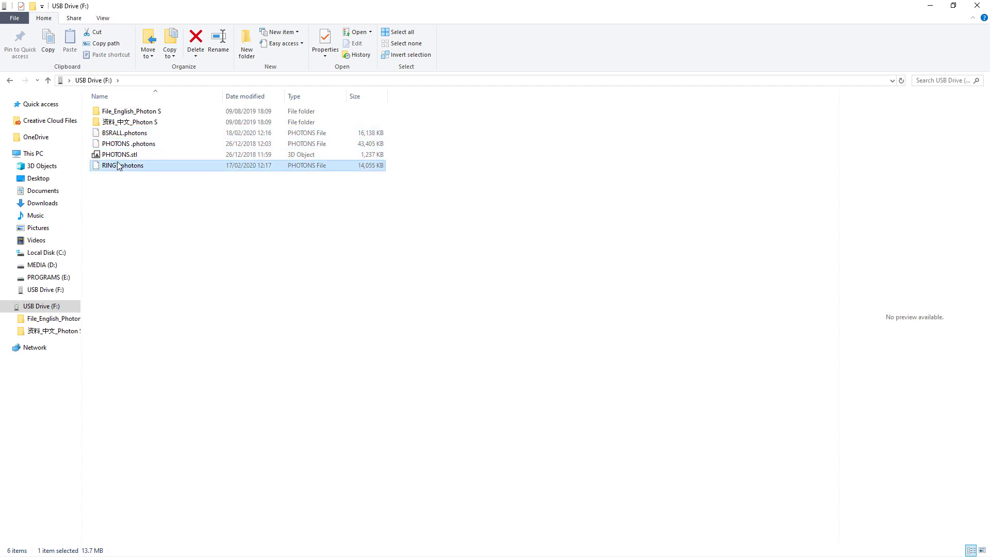
# - Open the Windows folder of the Photon S slicing software in File_English_Photon S and select the Photon_WorkShop_V1.0.0_Basic_Edition.exe installer
pyautogui.doubleClick(121, 113)
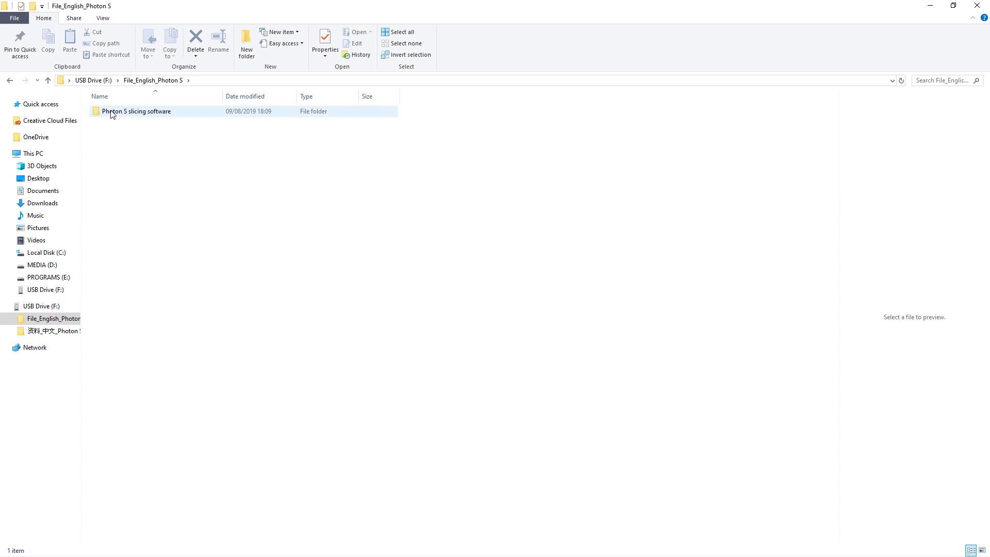
pyautogui.doubleClick(137, 112)
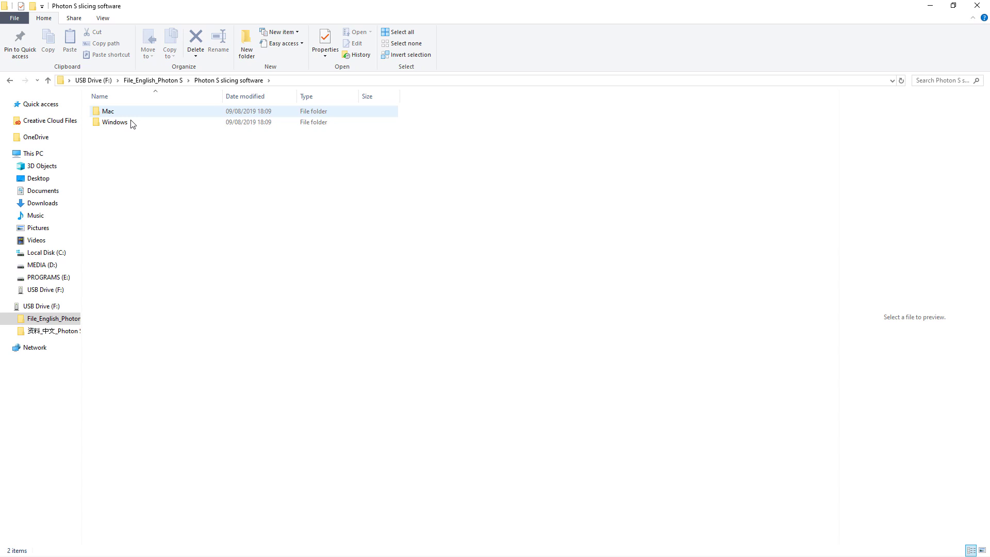
pyautogui.doubleClick(114, 122)
pyautogui.click(147, 112)
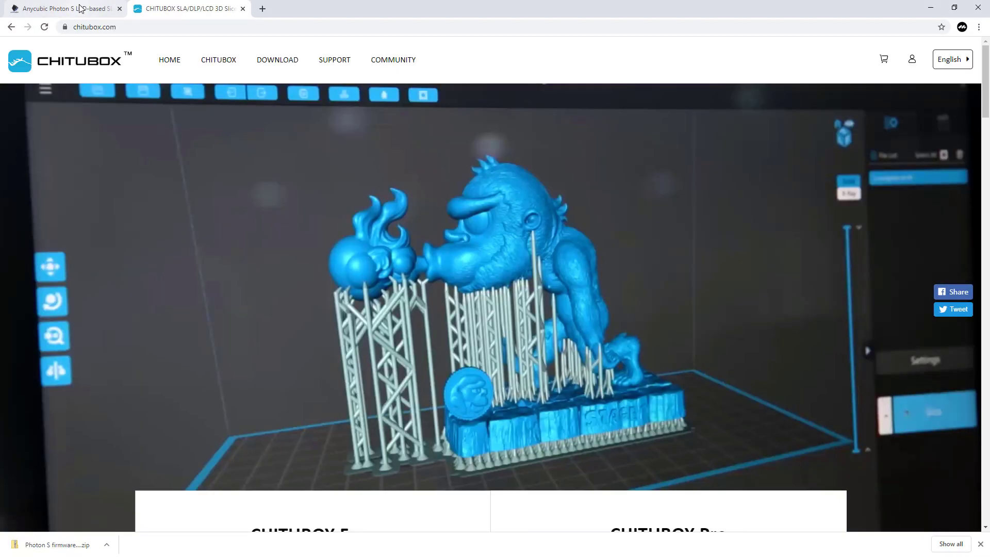
# - Switch to the Anycubic Photon S product page in the browser and open the Slicer link from its Anycubic Care section
pyautogui.click(80, 7)
pyautogui.scroll(-8, 811, 353)
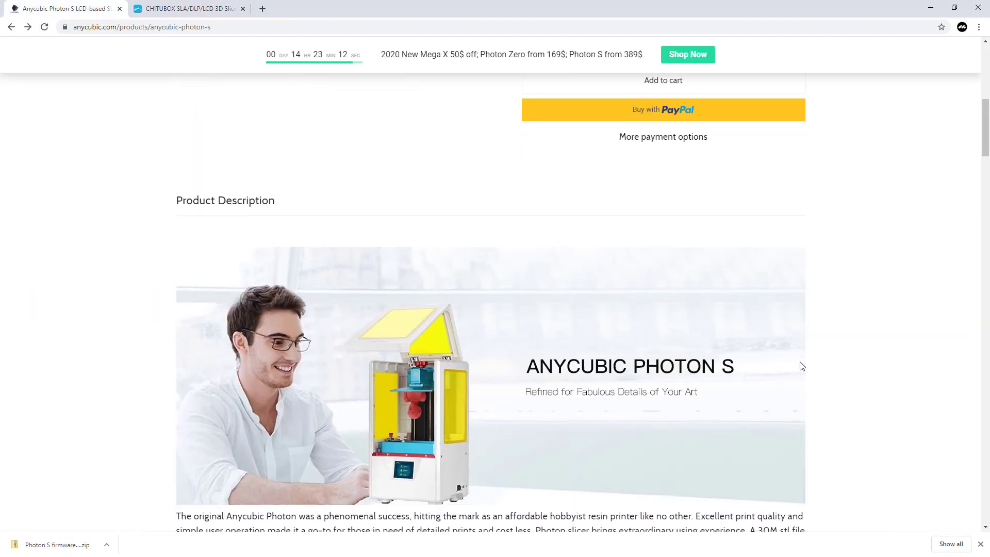
pyautogui.scroll(-20, 801, 366)
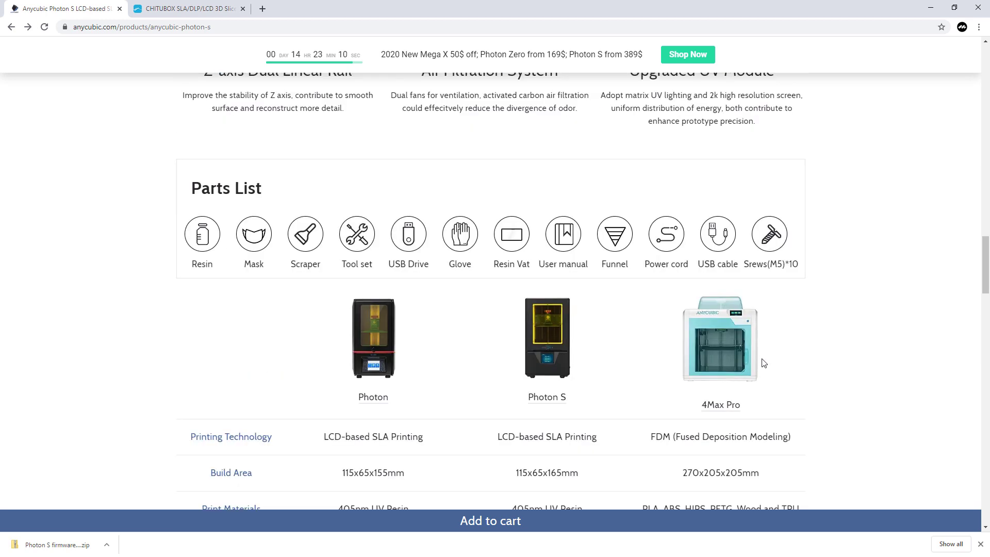
pyautogui.scroll(-10, 764, 363)
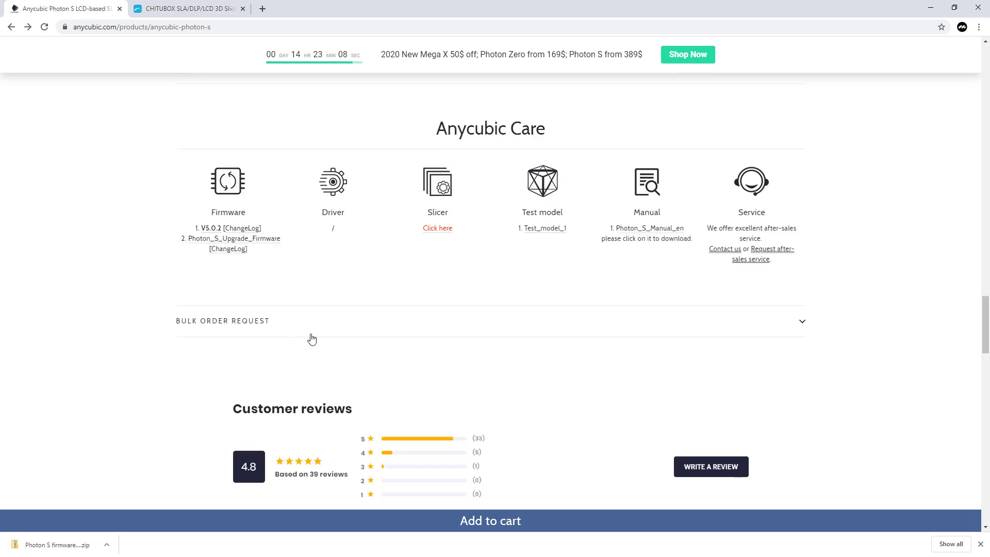
pyautogui.click(438, 229)
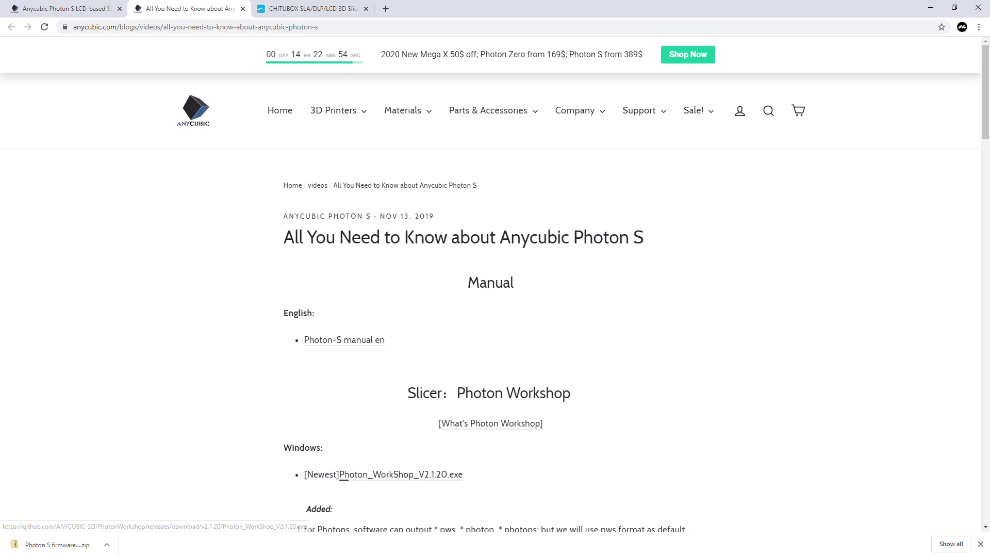
# - Compare the Photon Workshop installer on the USB drive with the Windows versions and release notes listed on the Anycubic page
pyautogui.hotkey('alt', 'Tab')
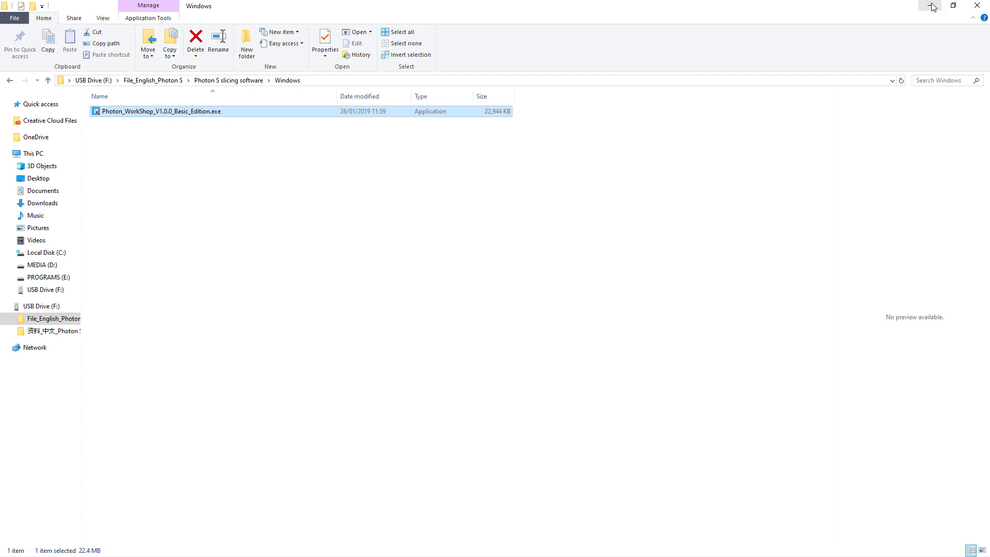
pyautogui.click(931, 7)
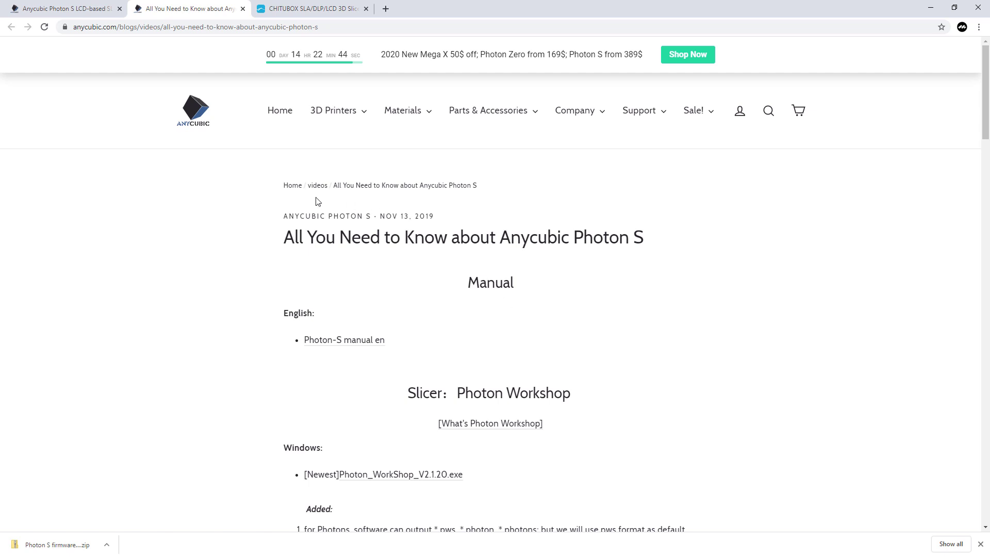
pyautogui.scroll(-3, 655, 302)
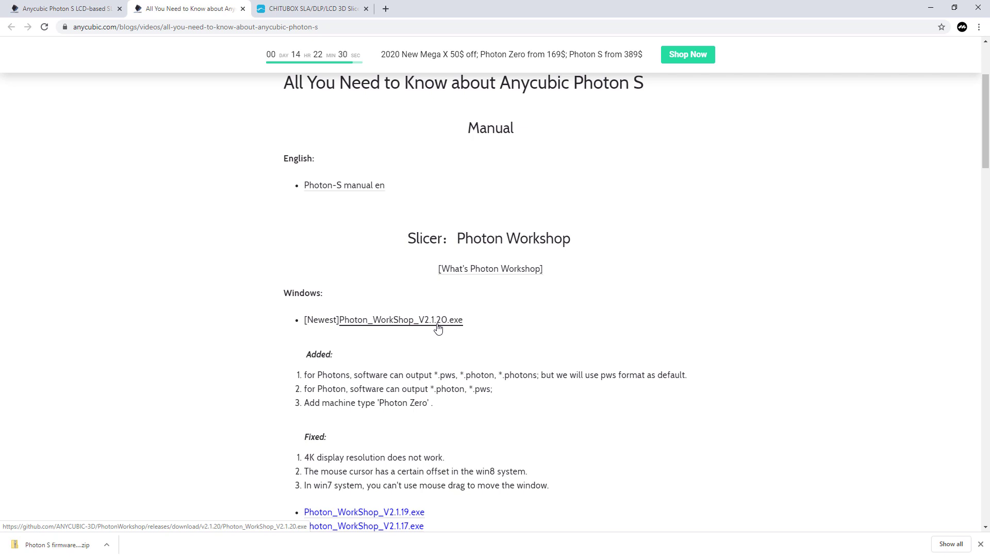
pyautogui.scroll(-2, 567, 328)
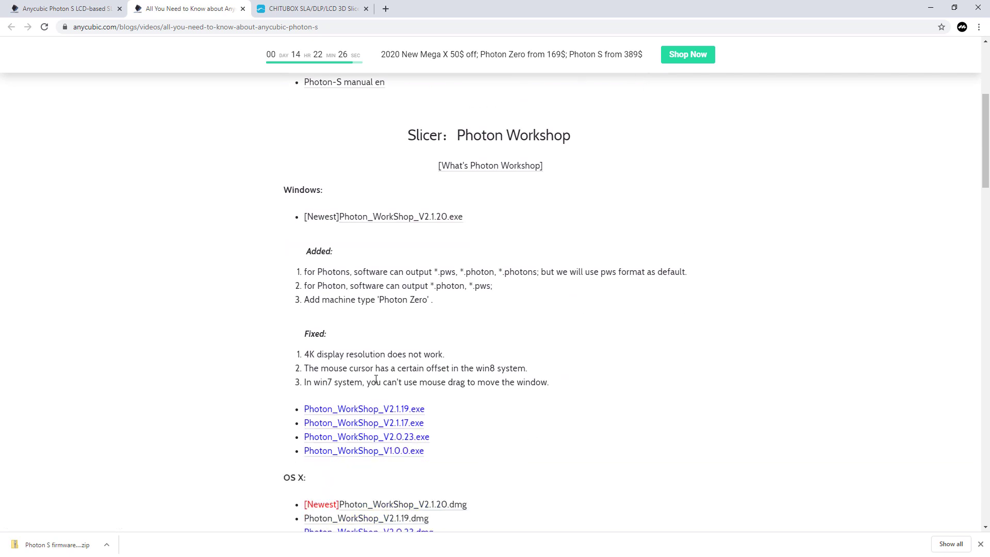
pyautogui.scroll(4, 580, 355)
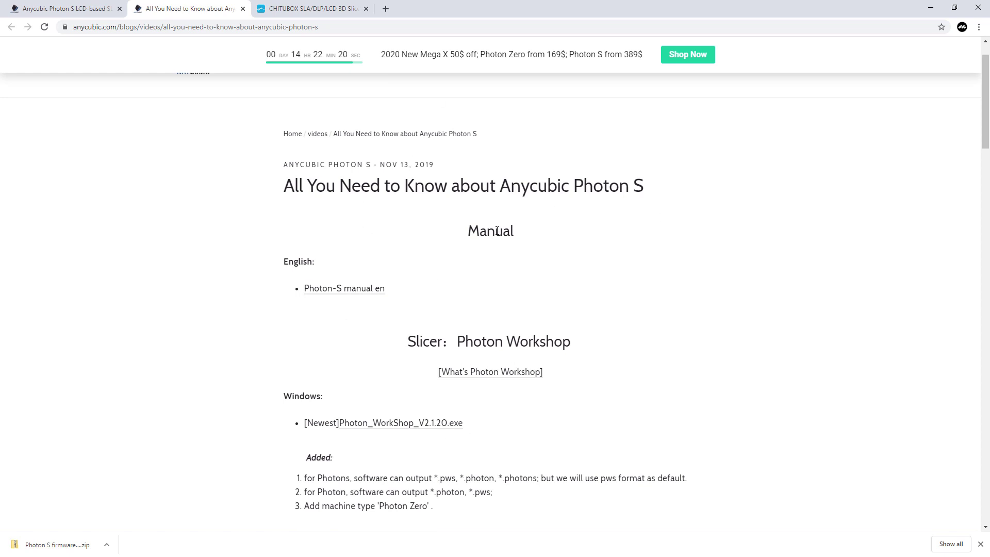
# - Visit the CHITUBOX home page and examine its address, the Free and Pro editions and the feature overview
pyautogui.click(306, 9)
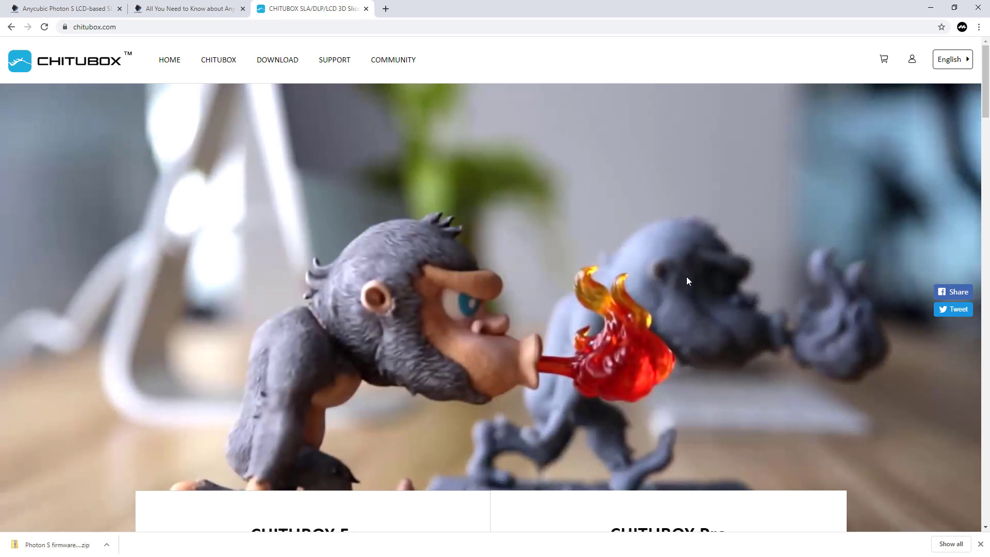
pyautogui.scroll(-3, 696, 264)
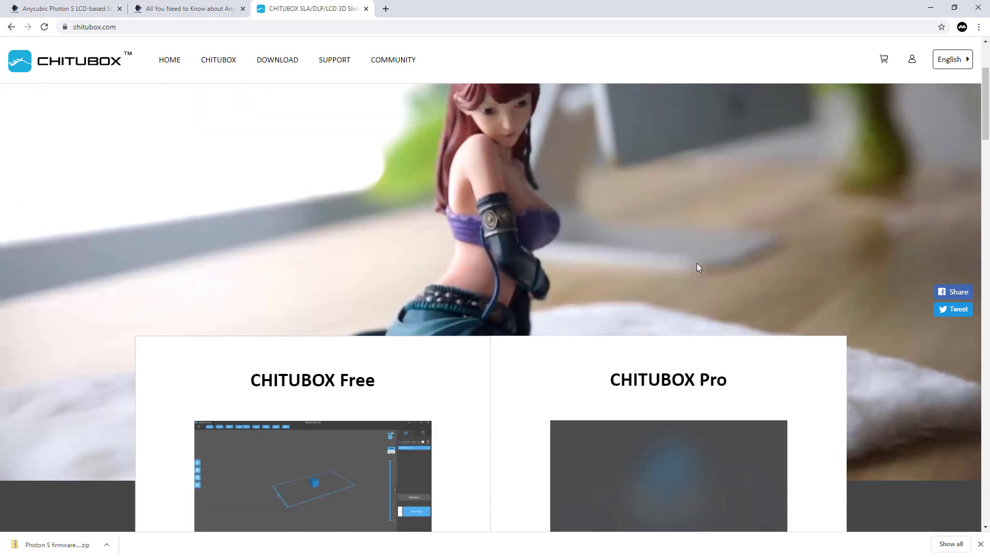
pyautogui.scroll(-7, 697, 267)
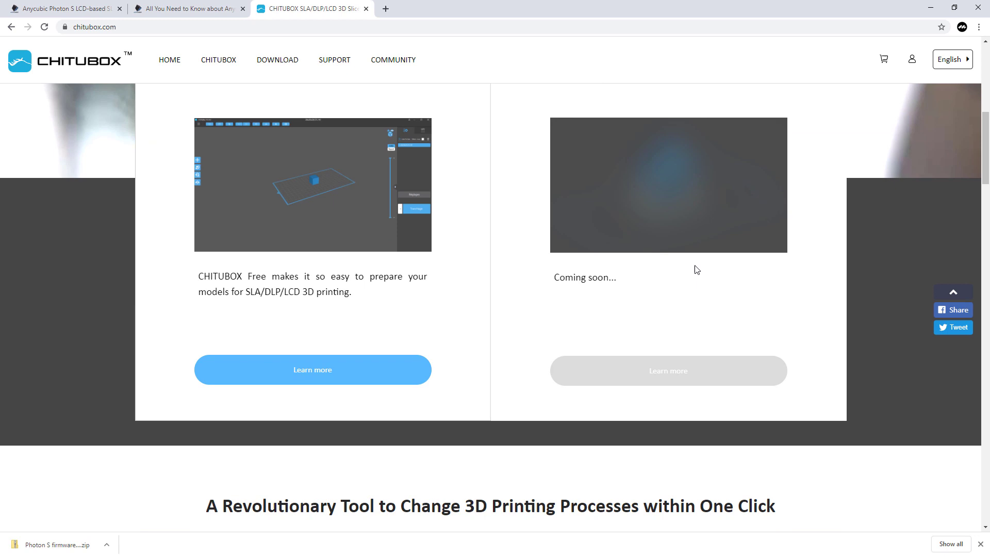
pyautogui.scroll(5, 696, 267)
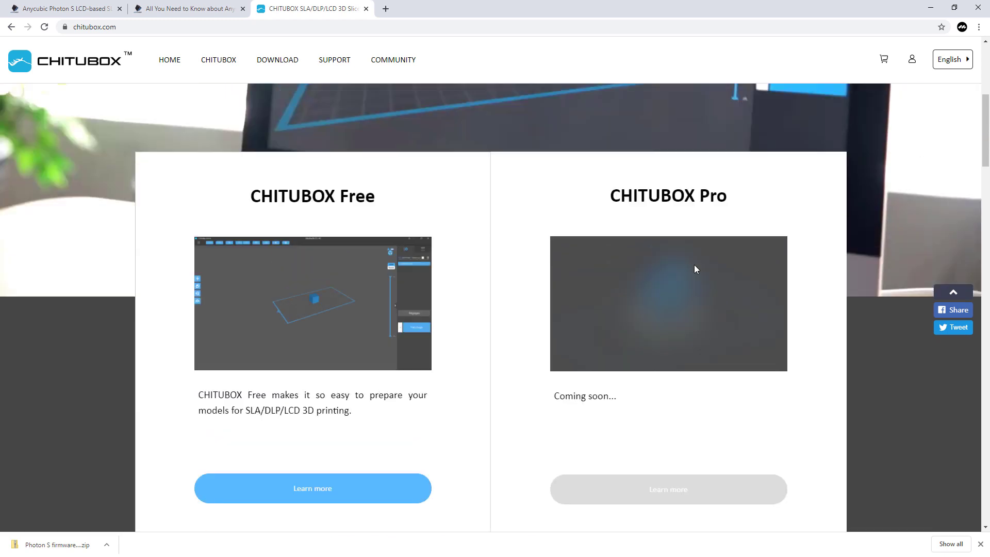
pyautogui.scroll(4, 695, 265)
pyautogui.scroll(1, 695, 264)
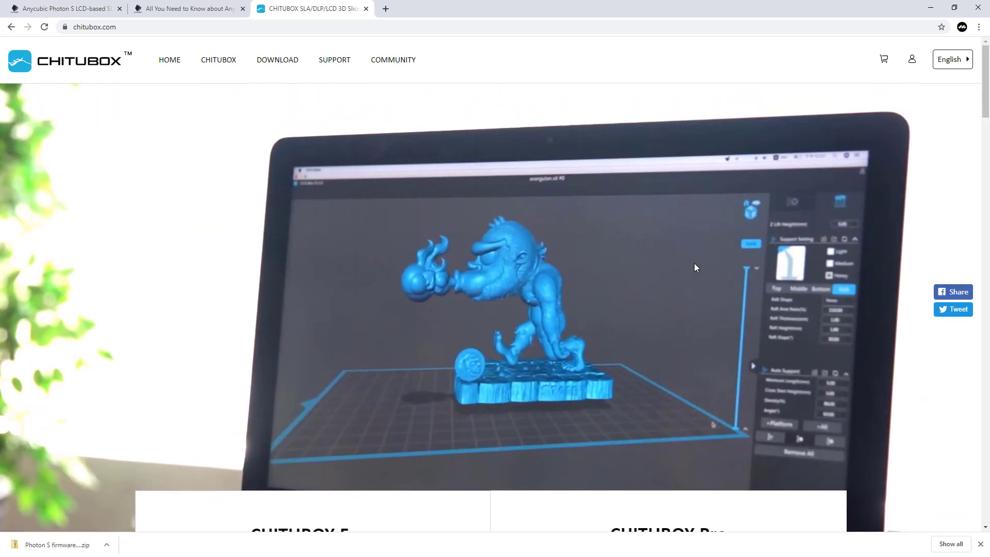
pyautogui.scroll(-10, 694, 262)
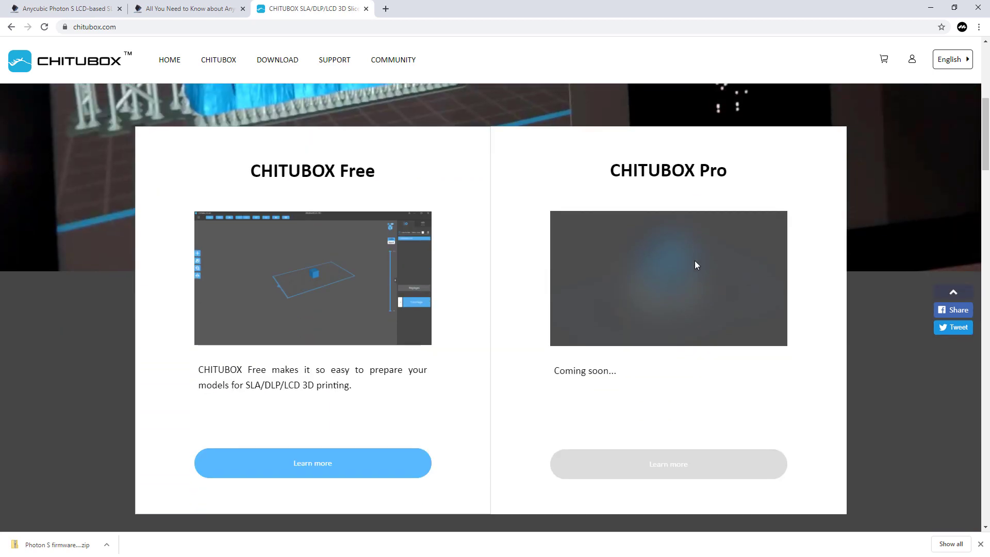
pyautogui.scroll(-3, 696, 265)
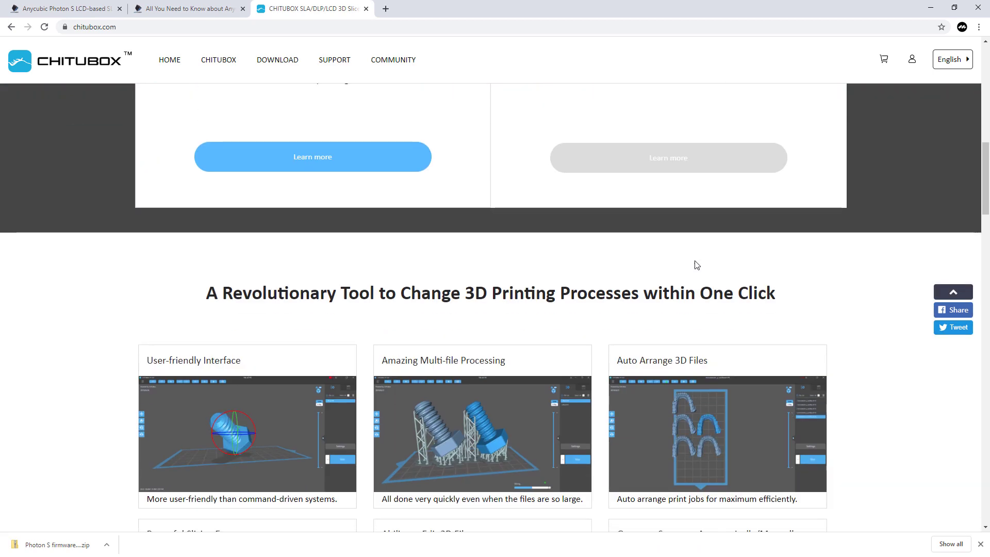
pyautogui.scroll(11, 694, 266)
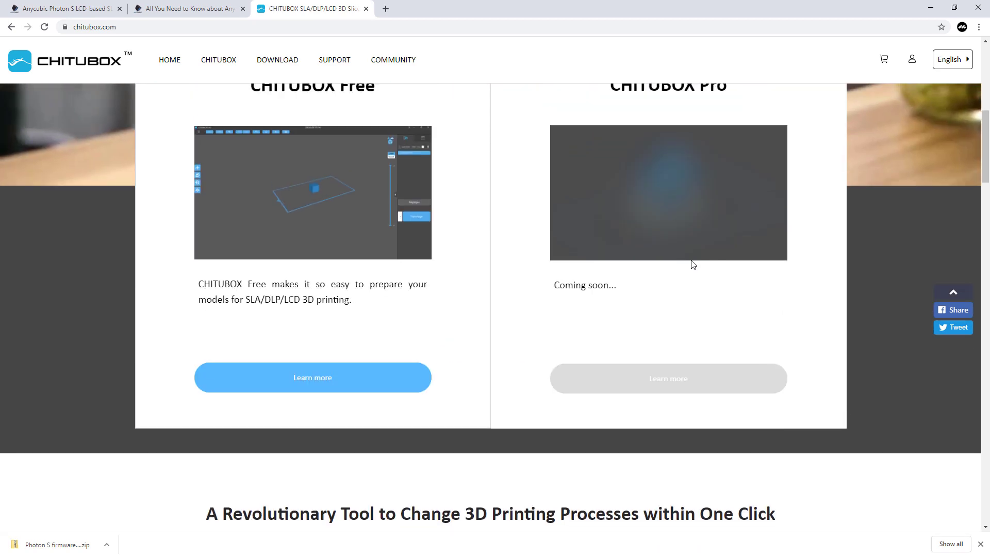
pyautogui.scroll(2, 652, 242)
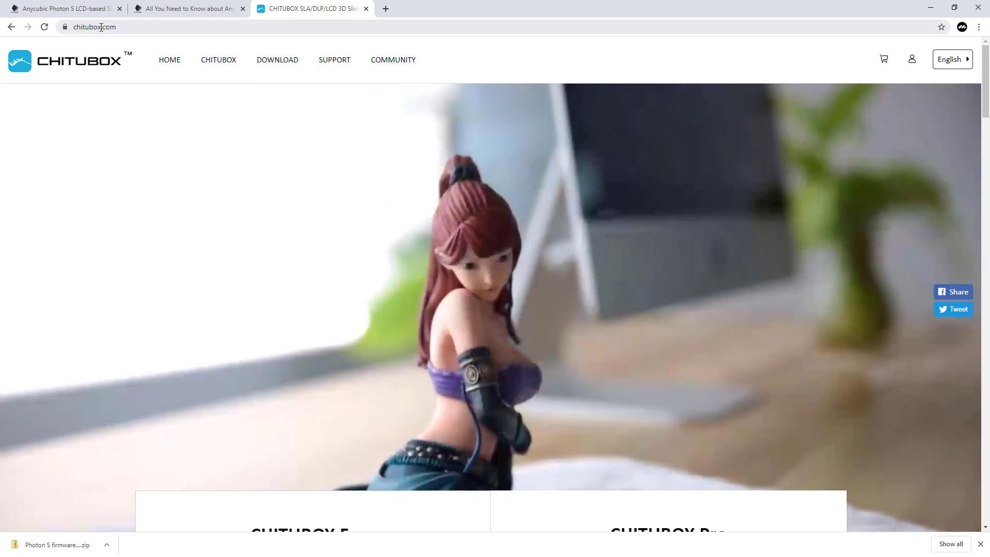
pyautogui.click(101, 26)
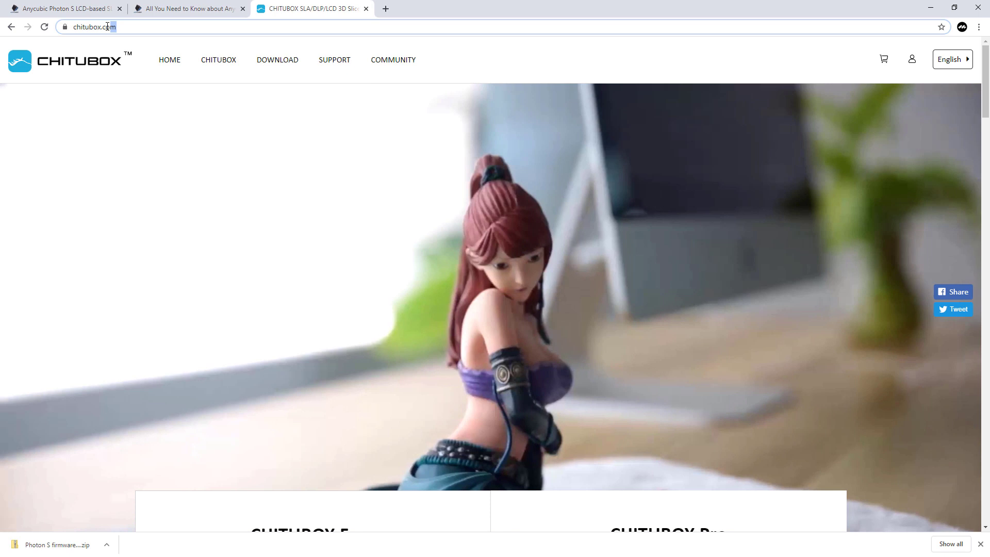
# - Open the CHITUBOX Free download page and request the Windows(64) version 1.6.3
pyautogui.click(289, 60)
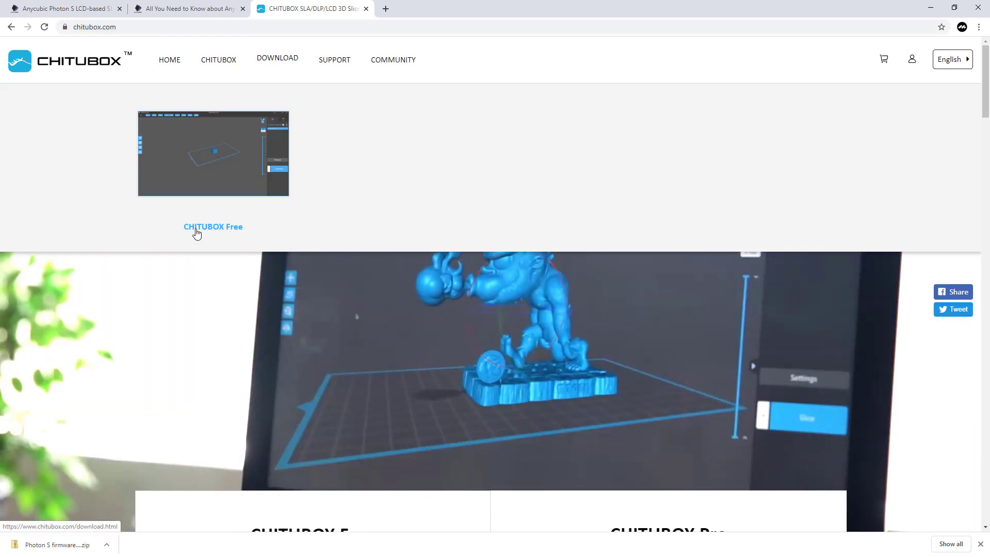
pyautogui.click(206, 232)
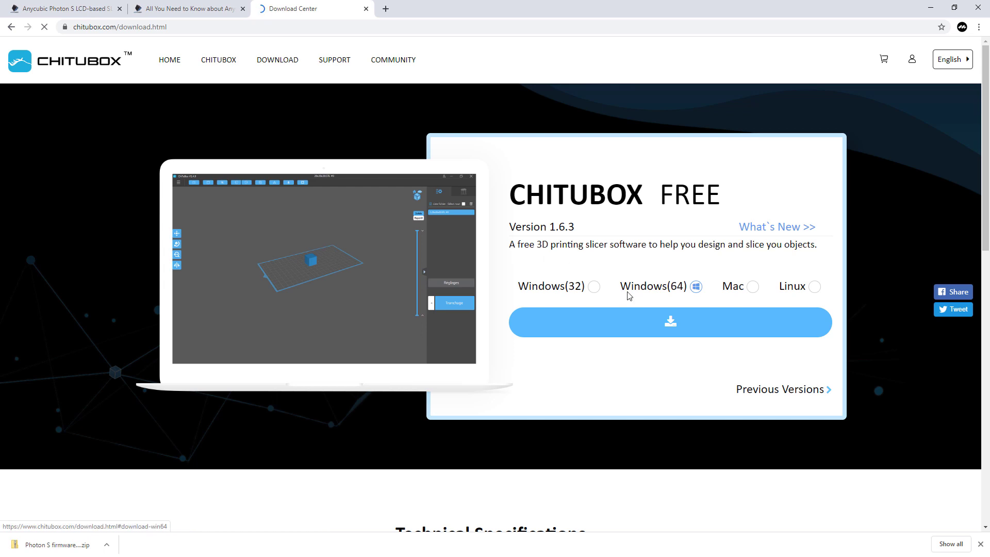
pyautogui.click(595, 289)
pyautogui.click(697, 287)
pyautogui.click(671, 323)
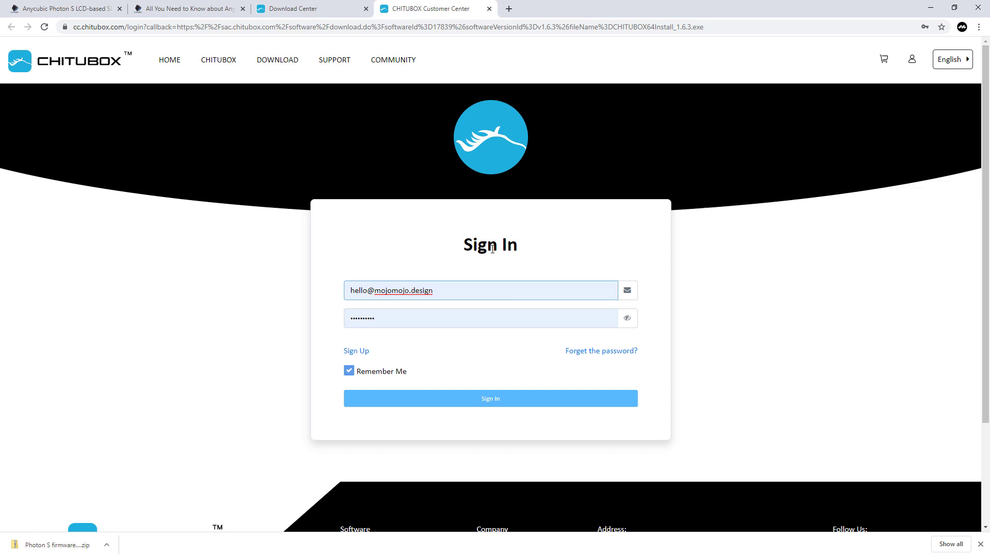
# - Set downloaded zip files to always open automatically, show the Photon S firmware zip in its folder, and close that folder window
pyautogui.click(106, 545)
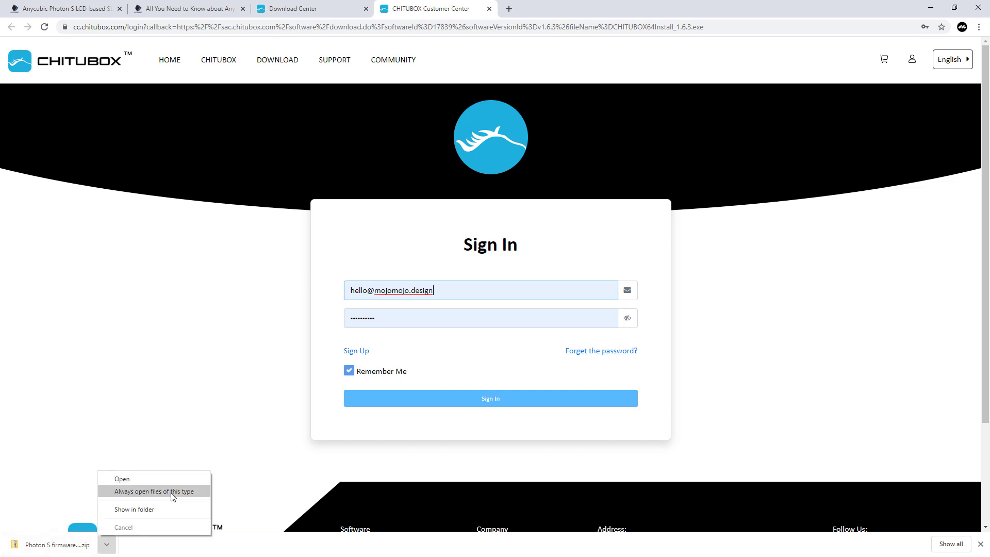
pyautogui.click(172, 492)
pyautogui.click(107, 546)
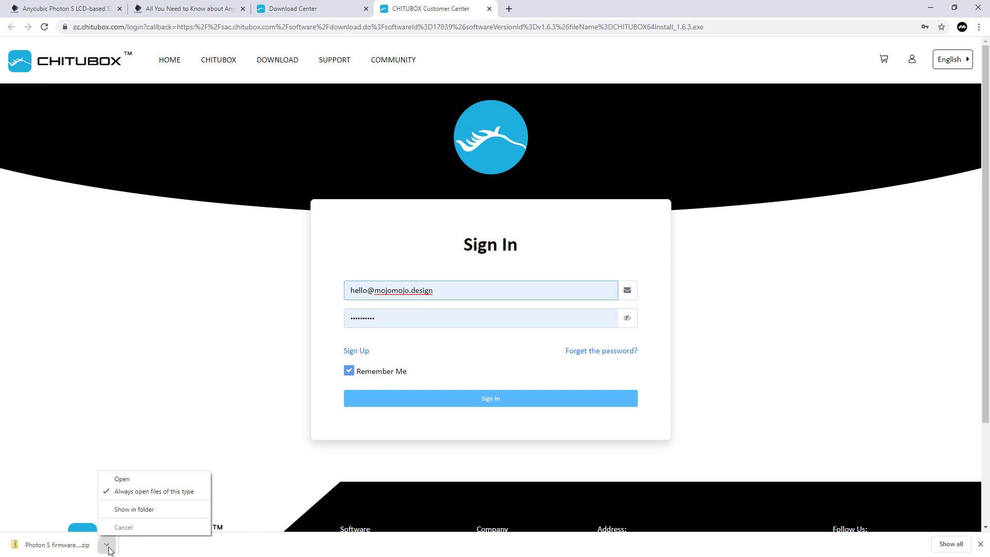
pyautogui.click(134, 510)
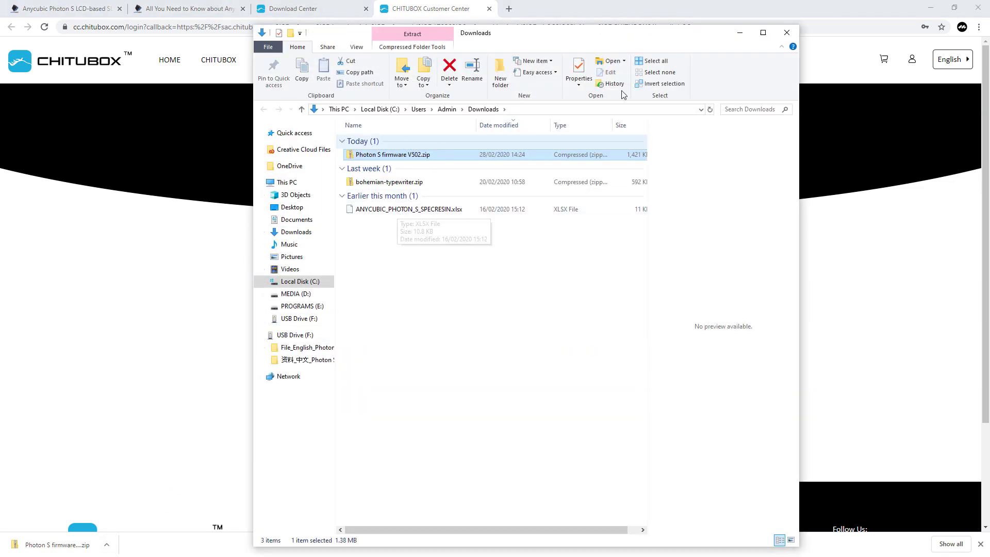
pyautogui.click(786, 34)
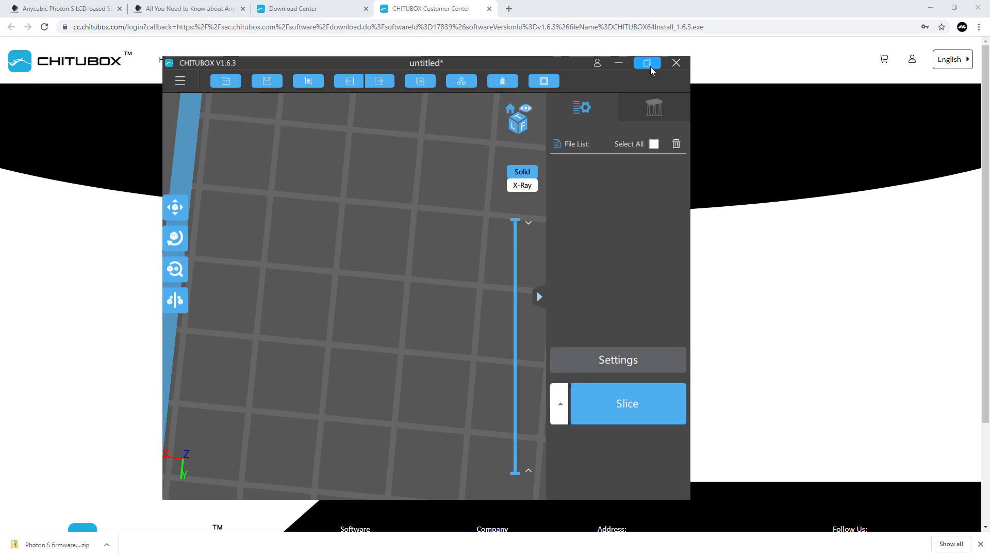
# - Switch to the CHITUBOX V1.6.3 slicer and maximize its window
pyautogui.click(650, 66)
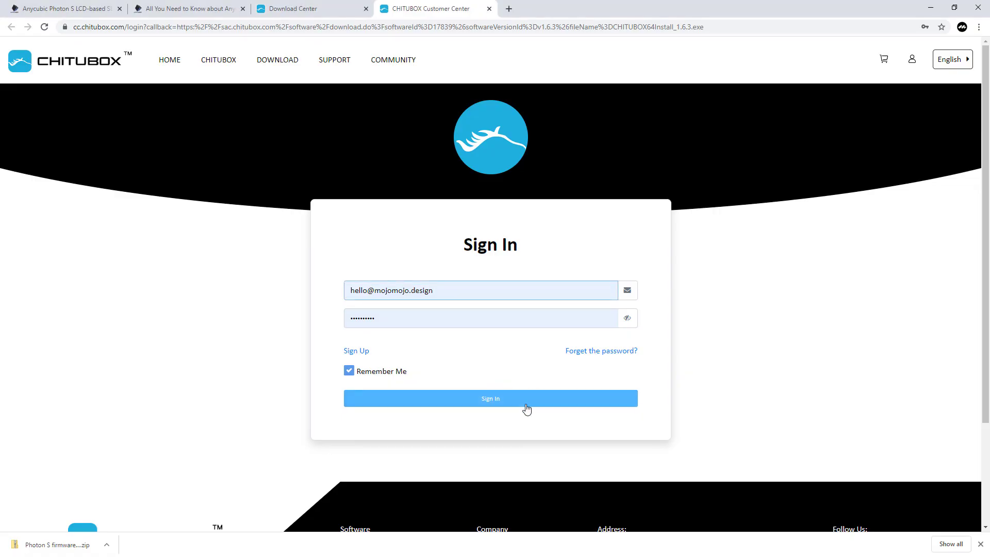
# - Sign in to the CHITUBOX customer account with the prefilled credentials to obtain the 1.6.3 Windows installer
pyautogui.click(525, 400)
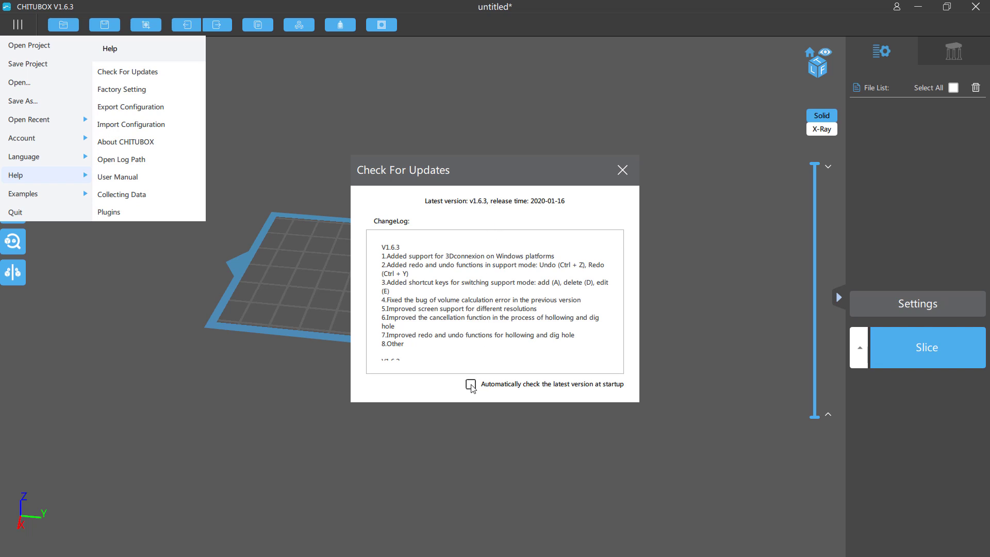
# - Close the update check and examine the AnyCubic Photon-s profile list, resin settings and print settings
pyautogui.click(622, 169)
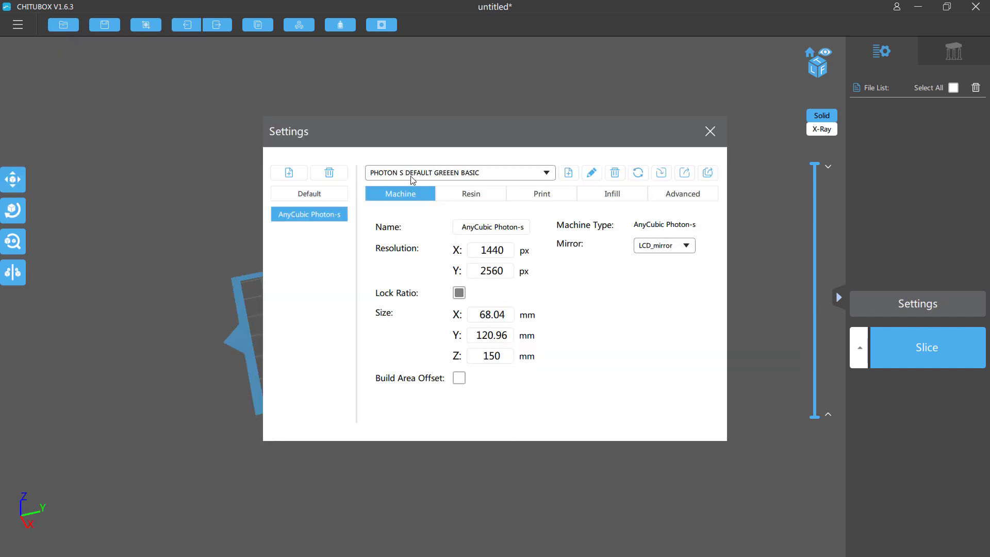
pyautogui.click(552, 175)
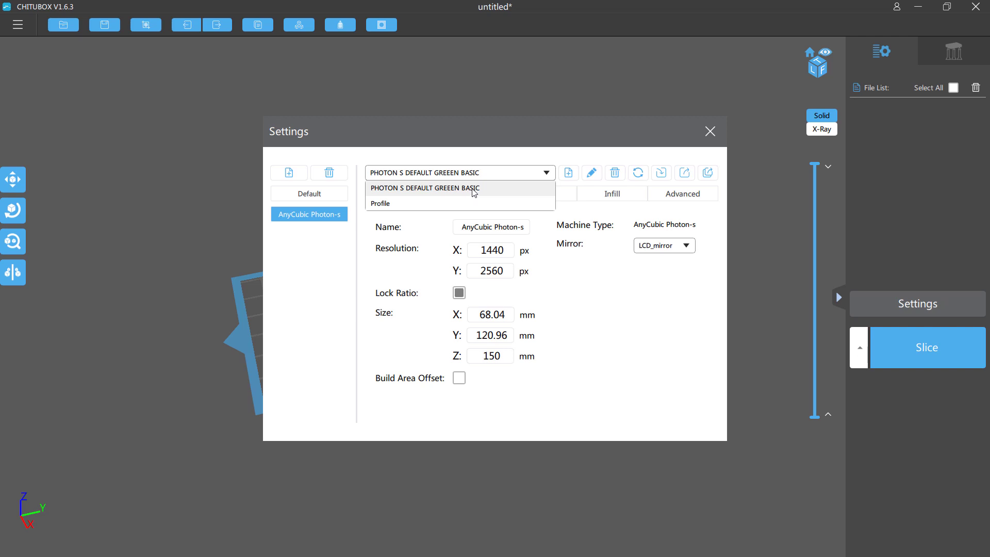
pyautogui.click(603, 306)
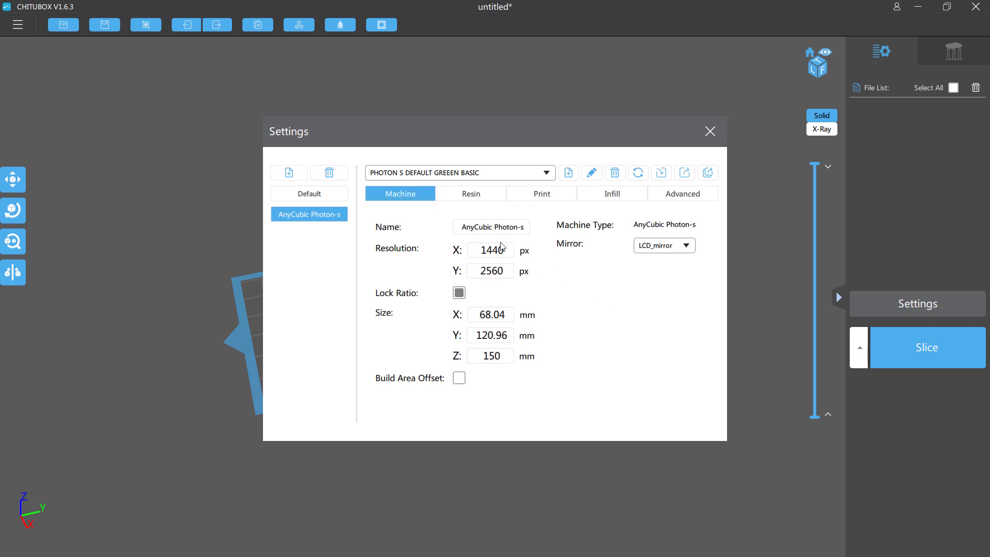
pyautogui.click(472, 197)
pyautogui.click(544, 200)
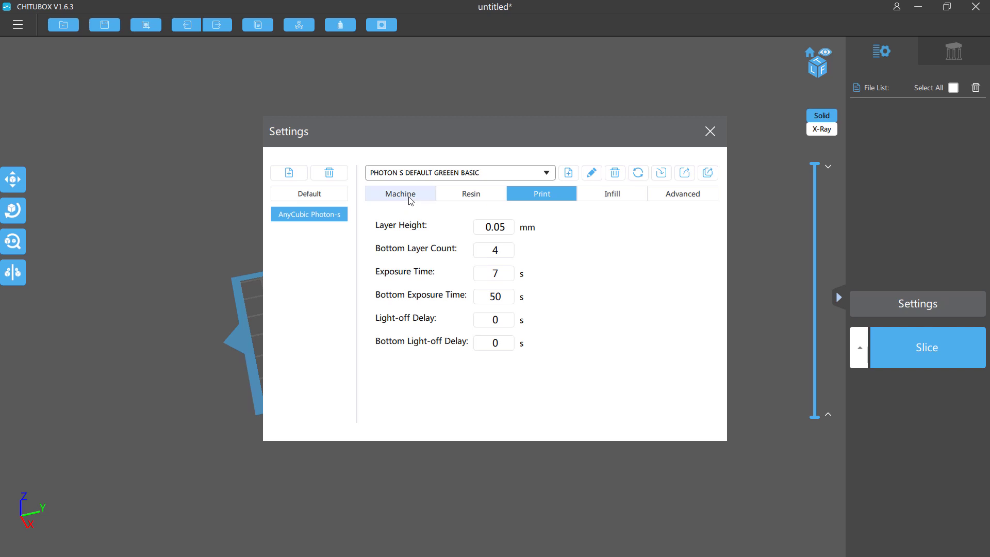
# - Try a layer height of 0.01 mm in the print settings, restore it to 0.05 mm, and close the settings
pyautogui.moveTo(507, 227); pyautogui.dragTo(500, 226)
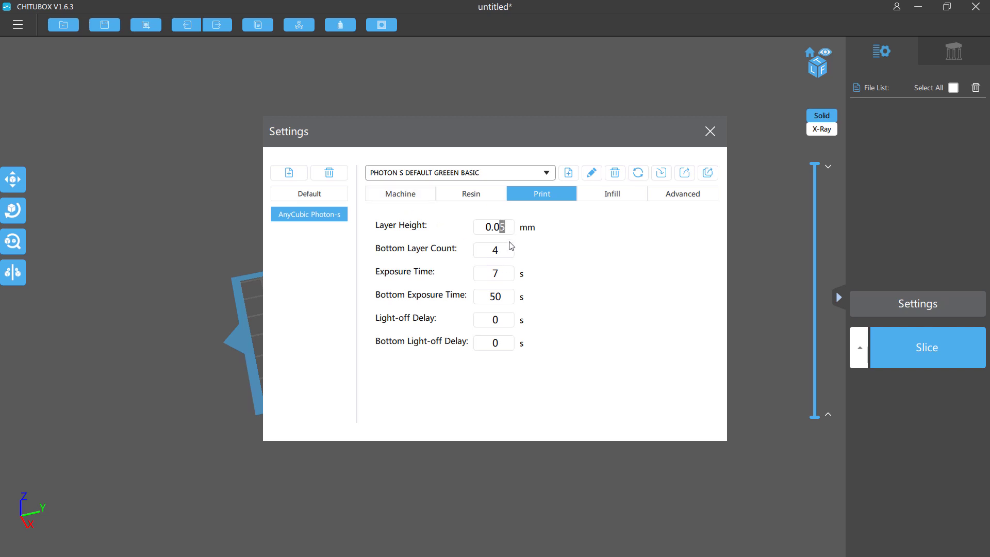
pyautogui.write('1')
pyautogui.press('BackSpace')
pyautogui.write('5')
pyautogui.click(709, 133)
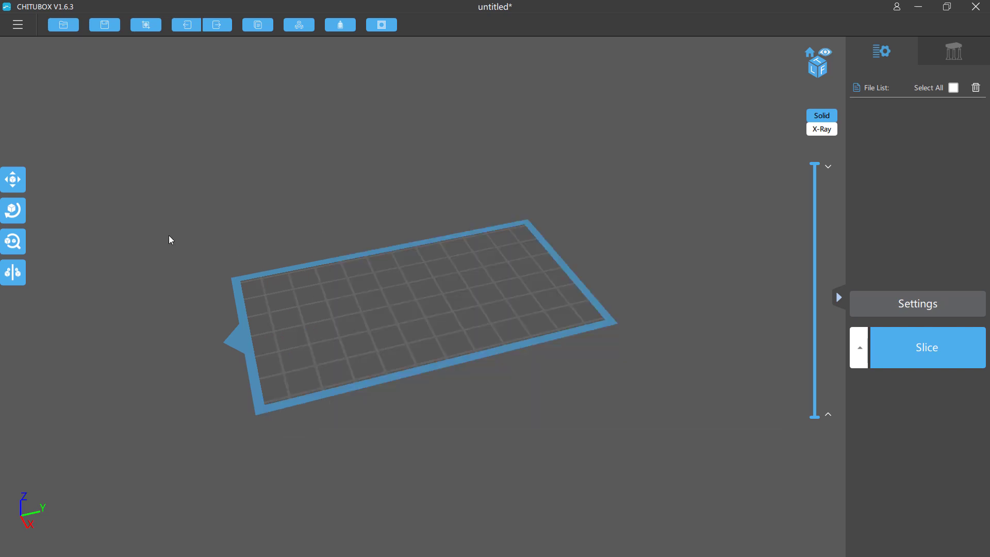